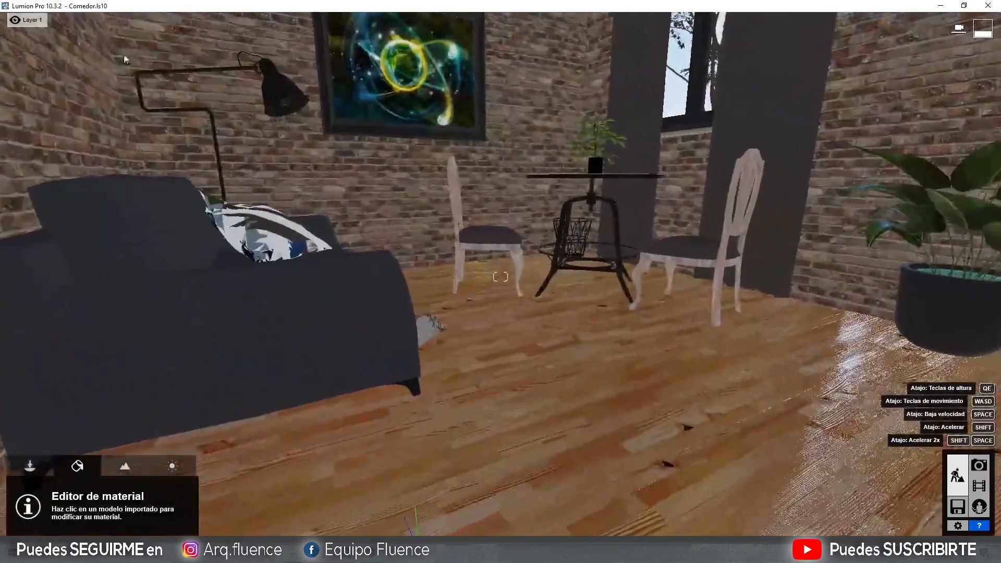
# Select the brick sphere's material on the floor and vary its diffusion (Difusión) from 0.0 upward, leaving it at about 0.8.
pyautogui.click(141, 20)
pyautogui.press('w')
pyautogui.moveTo(501, 276); pyautogui.dragTo(517, 398, button='right')
pyautogui.click(437, 338)
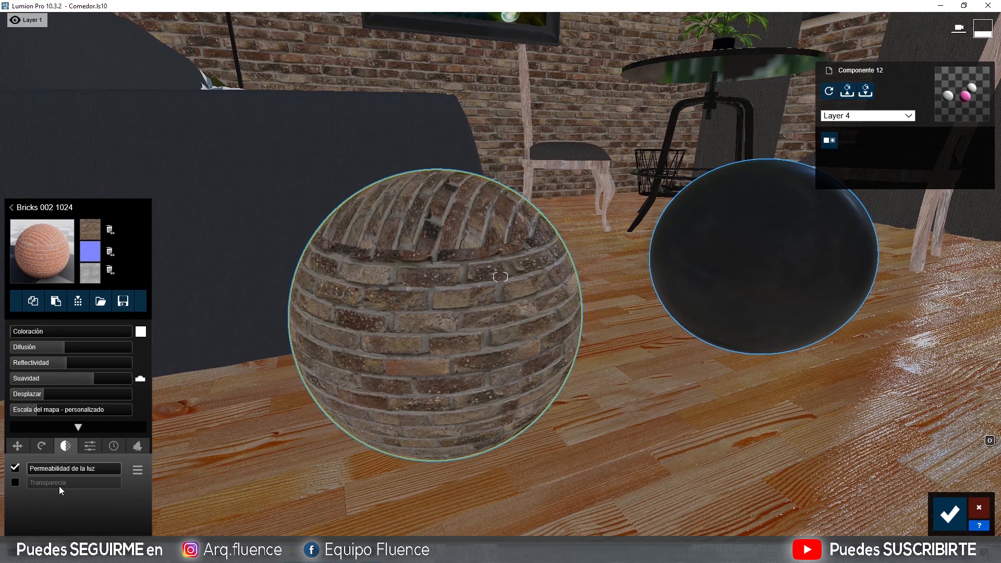
pyautogui.press('w')
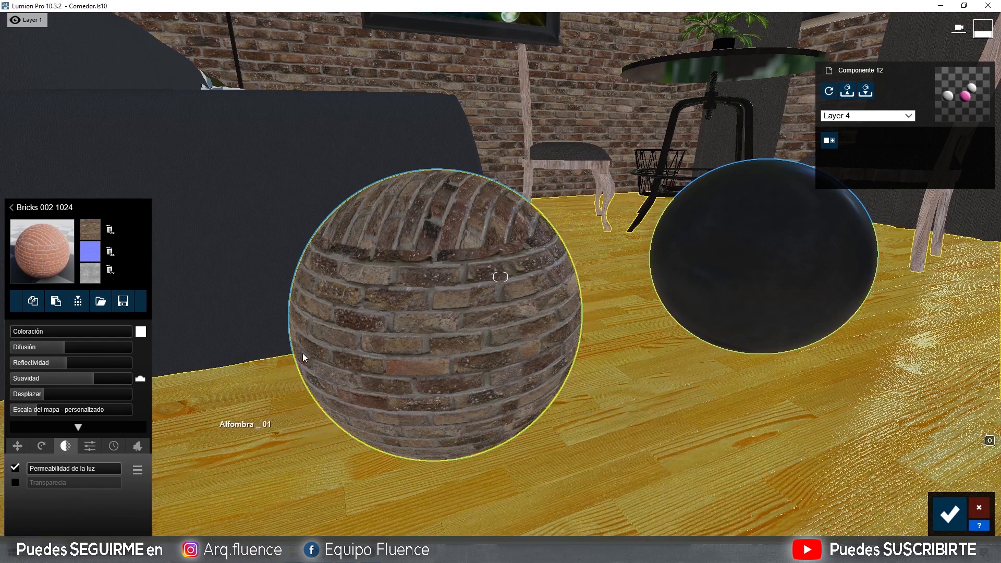
pyautogui.moveTo(62, 350); pyautogui.dragTo(1, 343)
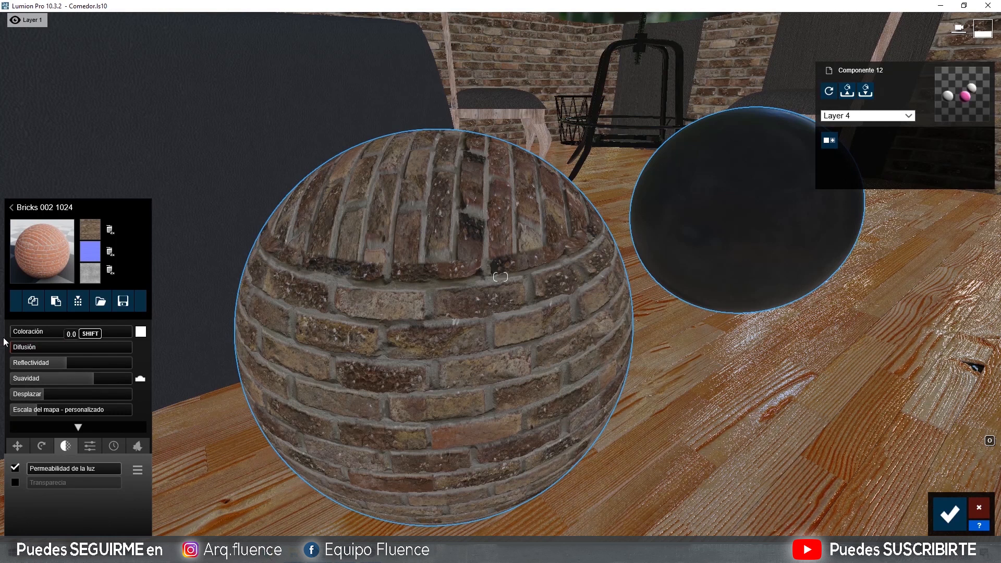
pyautogui.moveTo(29, 346); pyautogui.dragTo(63, 351)
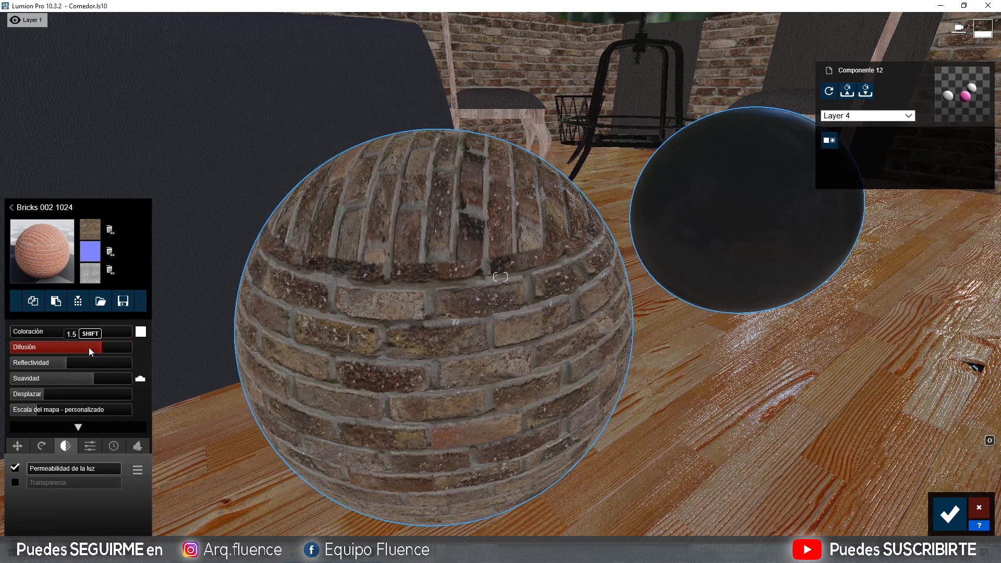
pyautogui.moveTo(60, 346); pyautogui.dragTo(65, 347)
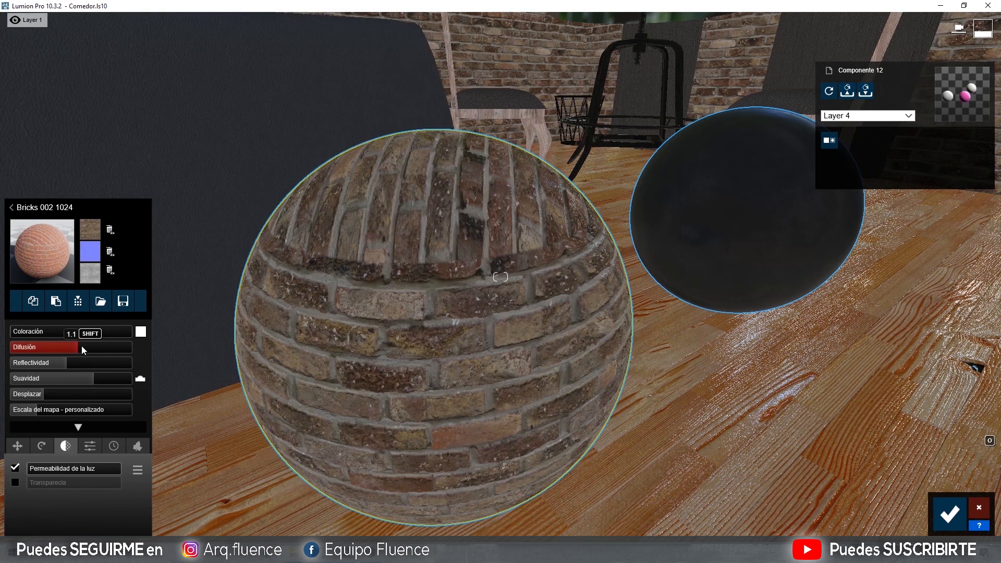
pyautogui.moveTo(79, 349); pyautogui.dragTo(43, 351)
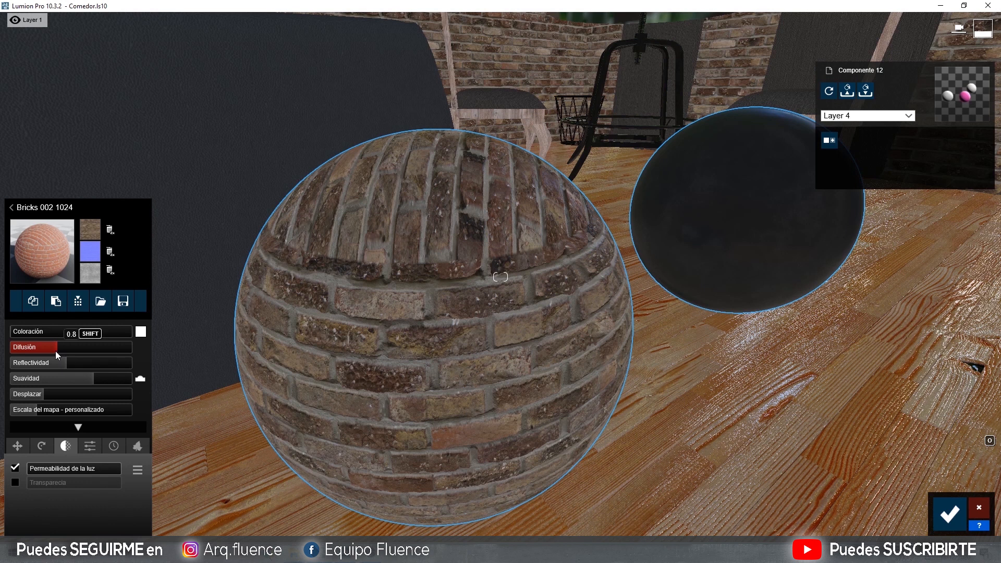
# Vary the brick sphere's reflectivity (Reflectividad) between 0.0 and 2.0, leaving it just below 0.9.
pyautogui.moveTo(69, 367); pyautogui.dragTo(8, 372)
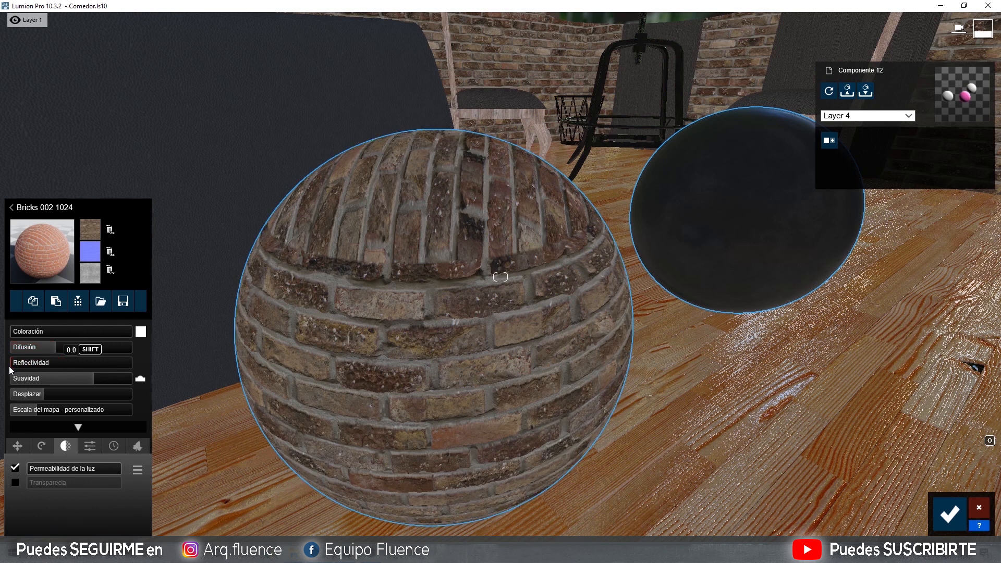
pyautogui.moveTo(8, 370); pyautogui.dragTo(152, 362)
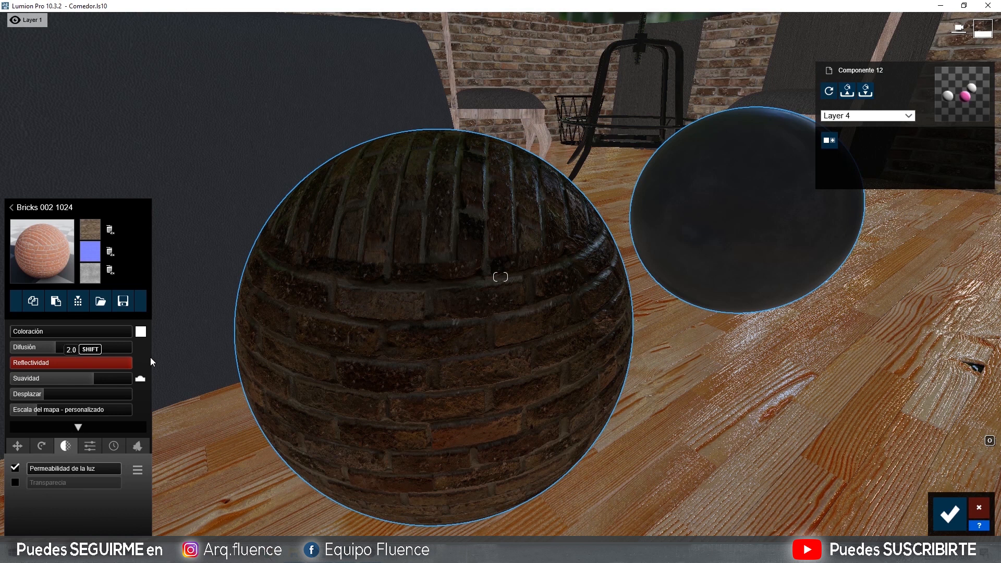
pyautogui.moveTo(152, 357); pyautogui.dragTo(93, 364)
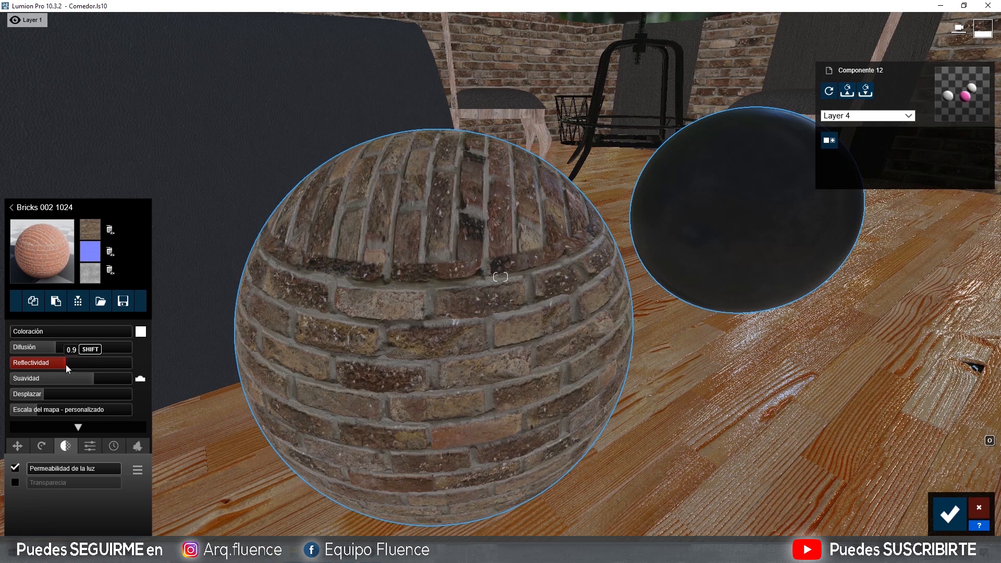
pyautogui.moveTo(62, 363); pyautogui.dragTo(62, 364)
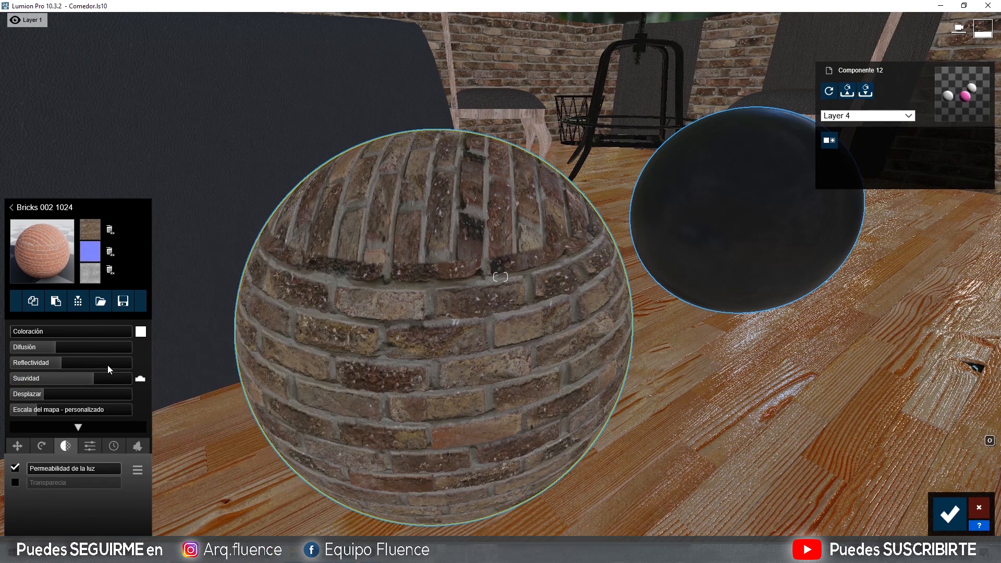
# Lower the brick sphere's smoothness (Suavidad) to 0.0, raise it close to maximum, and leave it fairly high.
pyautogui.moveTo(107, 376); pyautogui.dragTo(0, 383)
pyautogui.scroll(1, 2, 383)
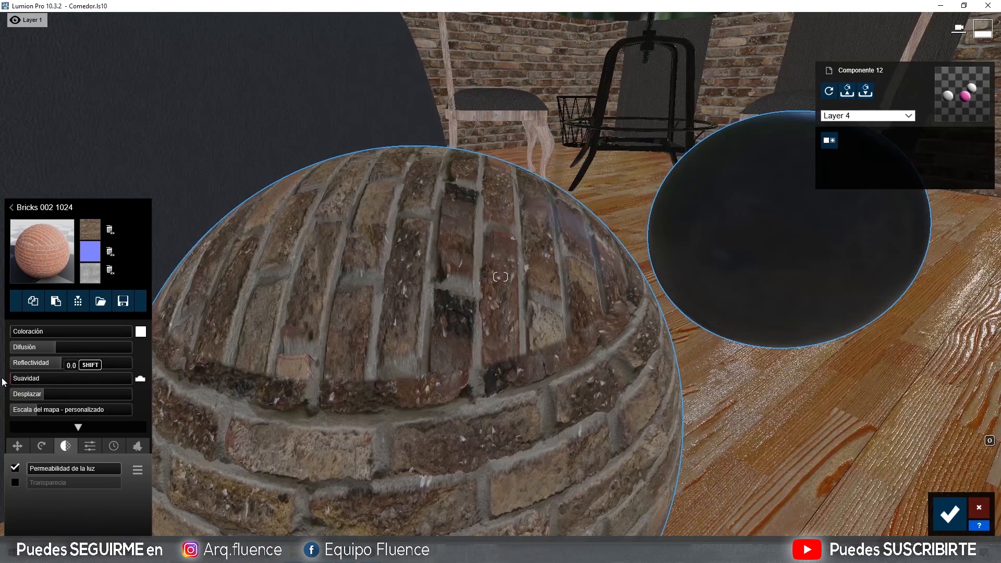
pyautogui.moveTo(4, 382); pyautogui.dragTo(116, 385)
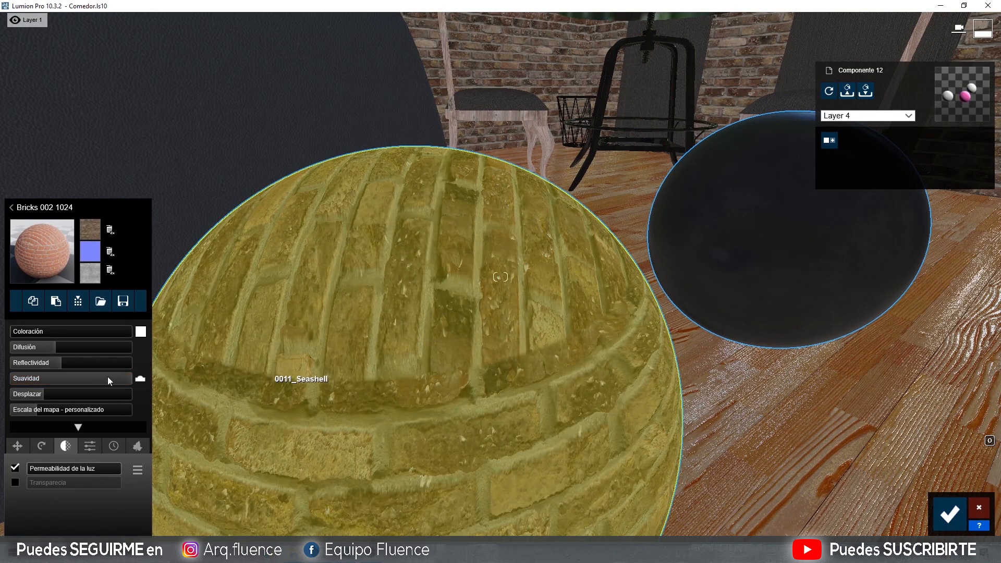
pyautogui.moveTo(108, 379)
pyautogui.mouseDown()
pyautogui.moveTo(98, 381)
pyautogui.moveTo(107, 385)
pyautogui.mouseUp()
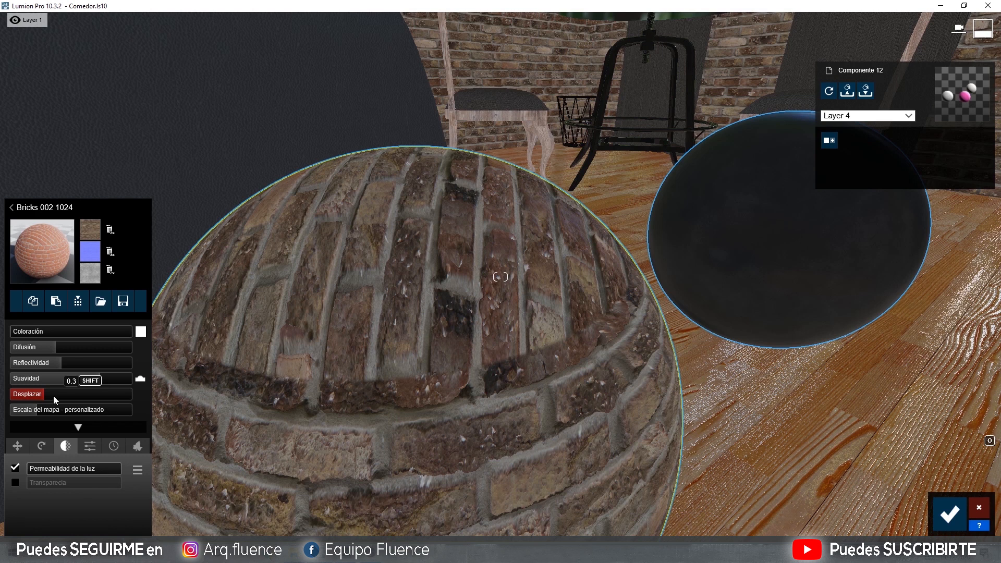
# Test the brick sphere's displacement (Desplazar) at 0.0 and 1.0, and leave it at a low level.
pyautogui.moveTo(53, 399); pyautogui.dragTo(1, 406)
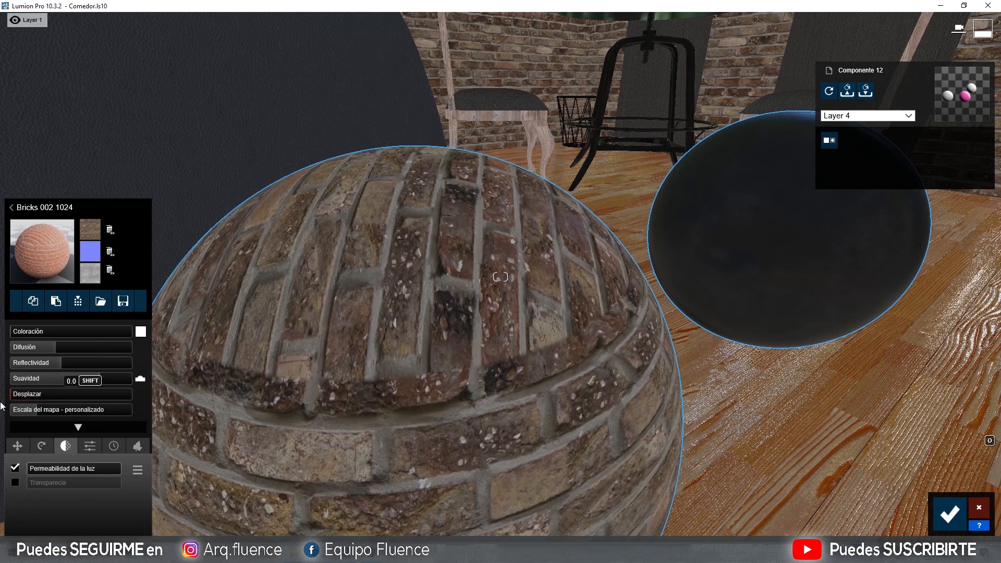
pyautogui.moveTo(12, 395); pyautogui.dragTo(183, 408)
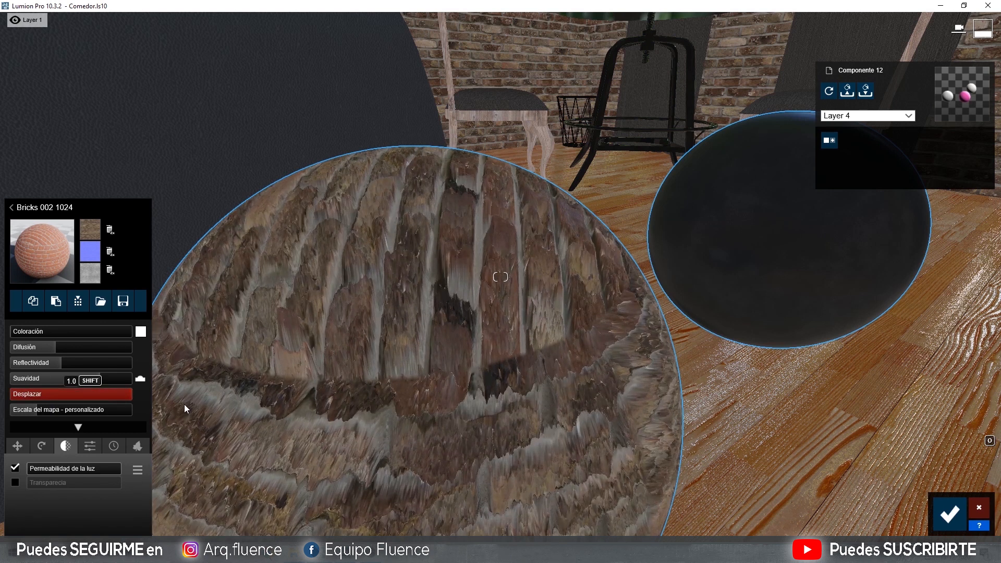
pyautogui.moveTo(183, 404); pyautogui.dragTo(38, 391)
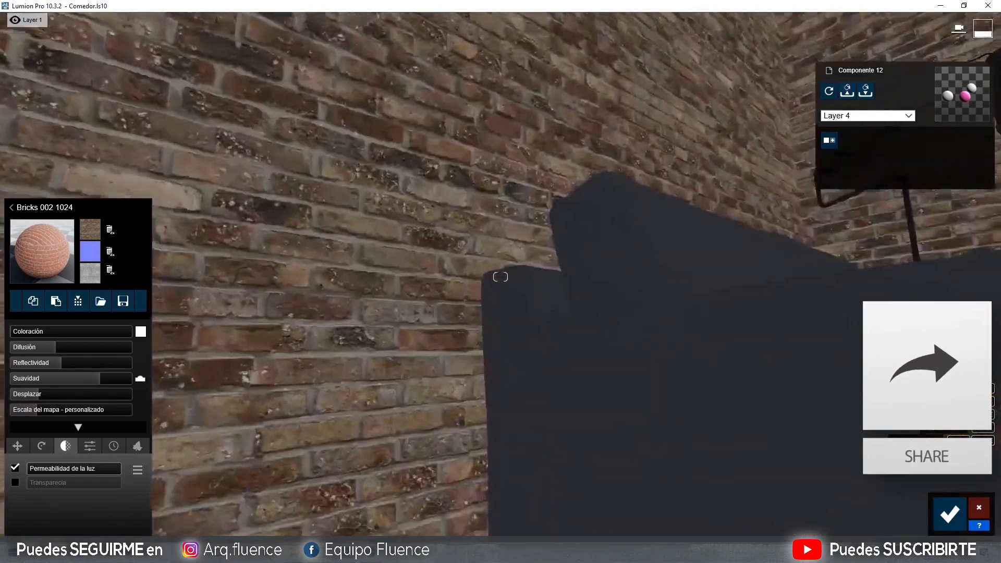
# Select the room's brick wall material and enlarge its map scale, then reduce it until the bricks are small again.
pyautogui.press('s')
pyautogui.moveTo(500, 277); pyautogui.dragTo(625, 272, button='right')
pyautogui.press('w')
pyautogui.moveTo(180, 355); pyautogui.dragTo(275, 312, button='right')
pyautogui.press('s')
pyautogui.moveTo(377, 372); pyautogui.dragTo(318, 333, button='right')
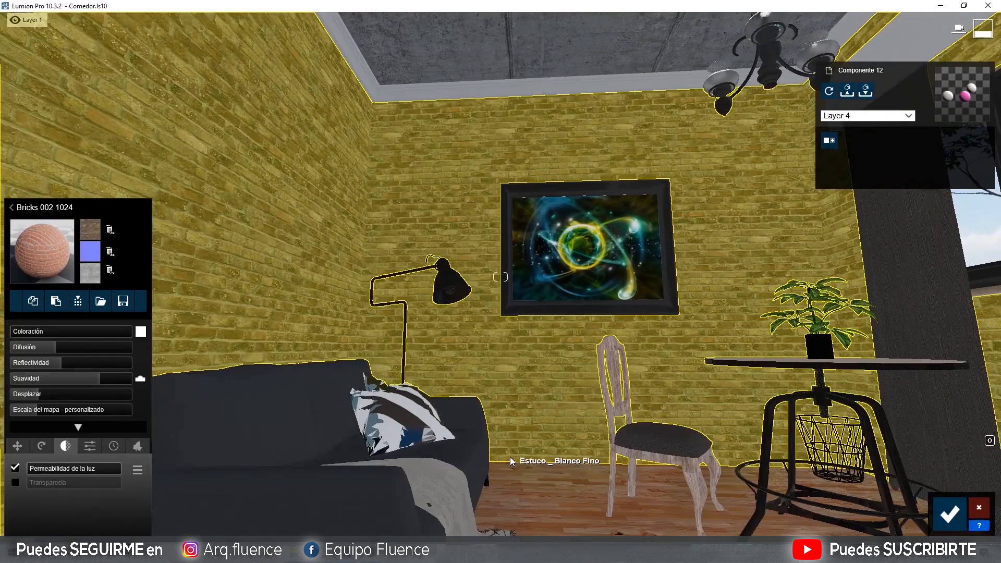
pyautogui.click(510, 458)
pyautogui.moveTo(41, 409); pyautogui.dragTo(46, 409)
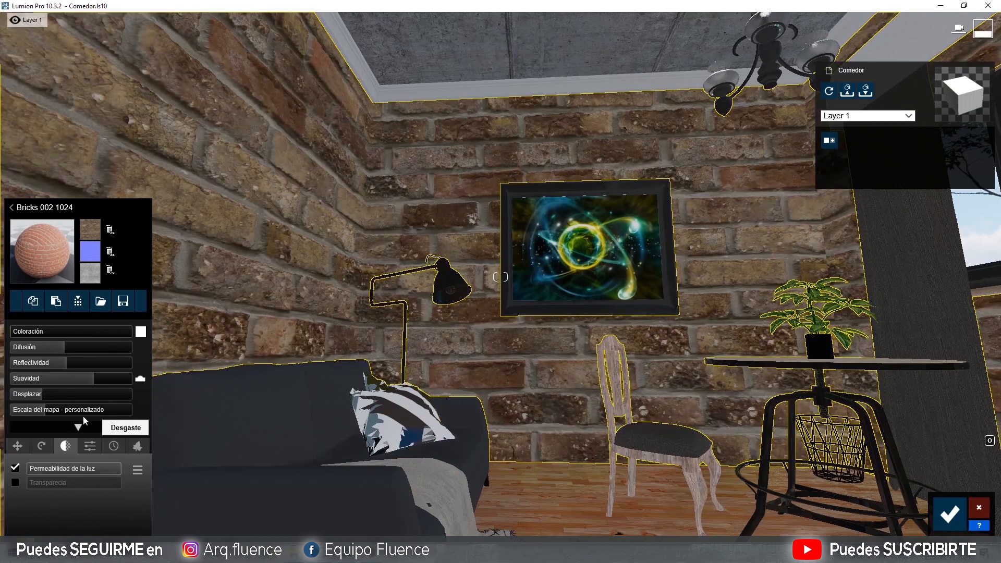
pyautogui.moveTo(42, 409); pyautogui.dragTo(11, 425)
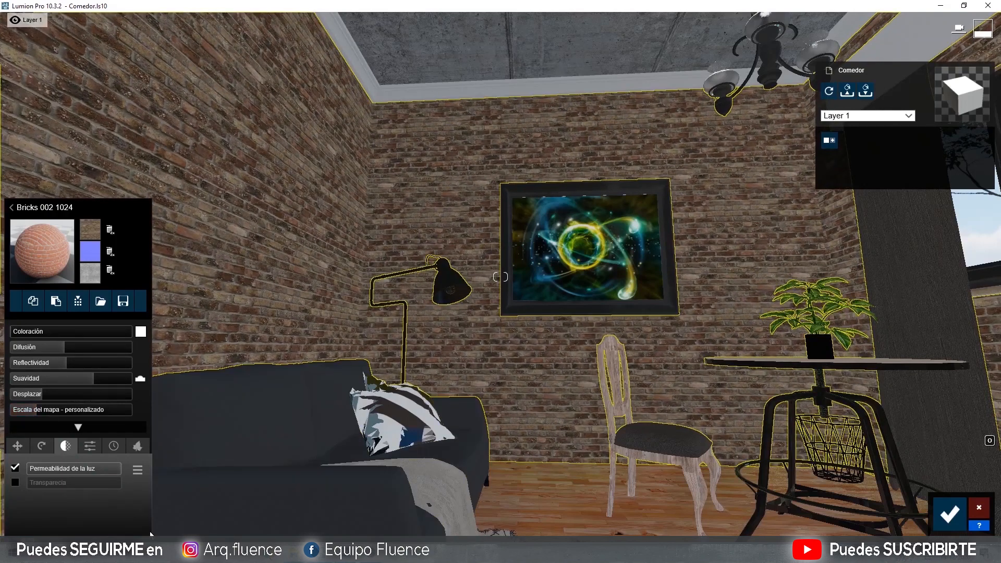
# Select the wooden floor's material and adjust its custom map scale, keeping it near 1.8.
pyautogui.press('s')
pyautogui.moveTo(432, 441)
pyautogui.mouseDown(button='right')
pyautogui.moveTo(435, 455)
pyautogui.moveTo(431, 444)
pyautogui.mouseUp(button='right')
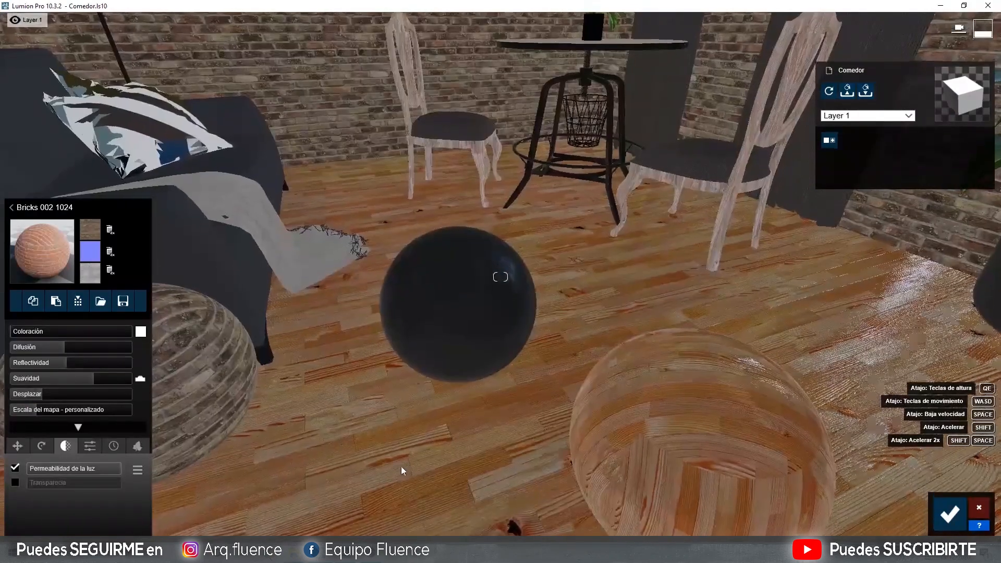
pyautogui.click(395, 462)
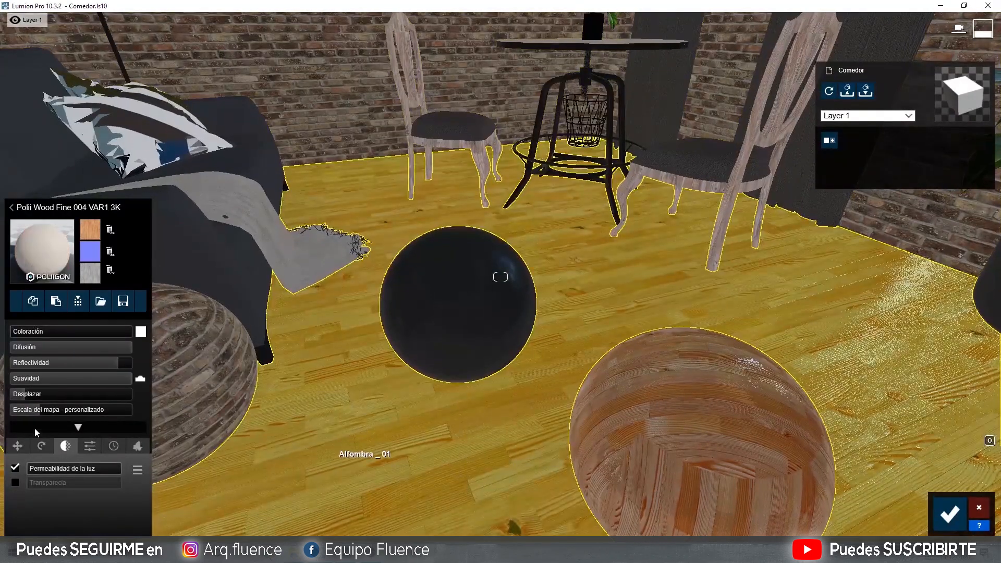
pyautogui.moveTo(45, 410)
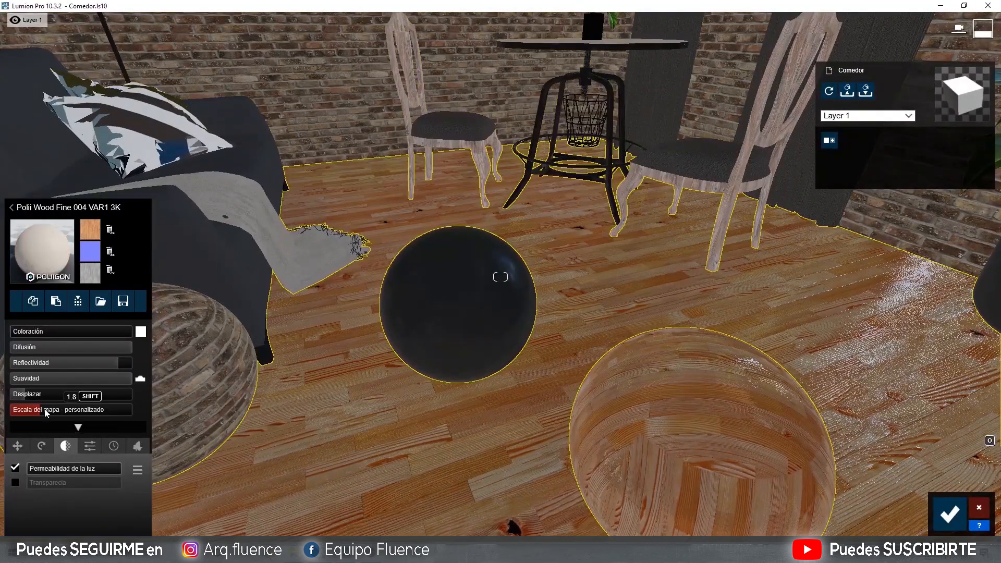
pyautogui.moveTo(45, 409); pyautogui.dragTo(39, 408)
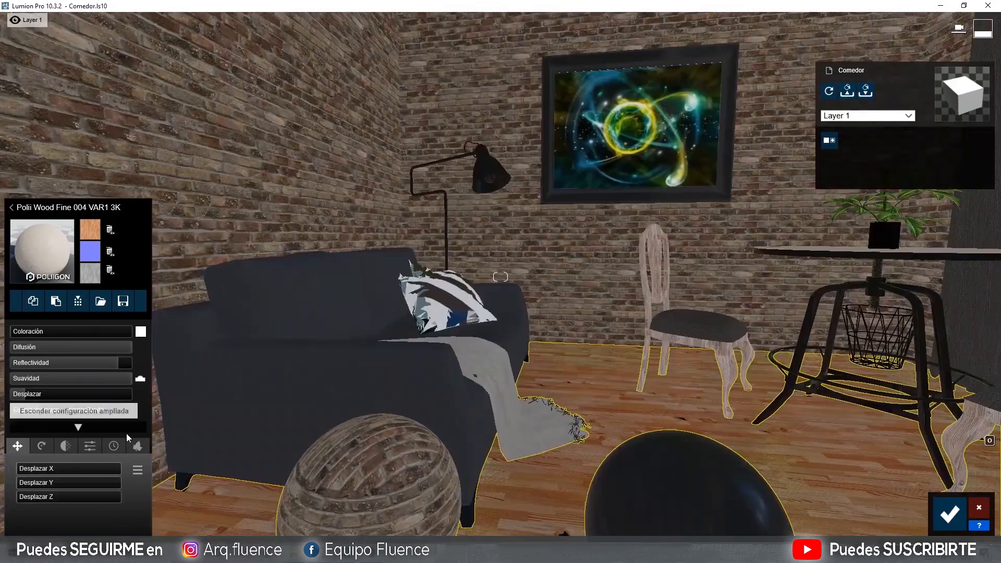
# Shift the wooden floor's texture position slightly along X and Y.
pyautogui.click(84, 428)
pyautogui.moveTo(221, 312); pyautogui.dragTo(313, 460, button='right')
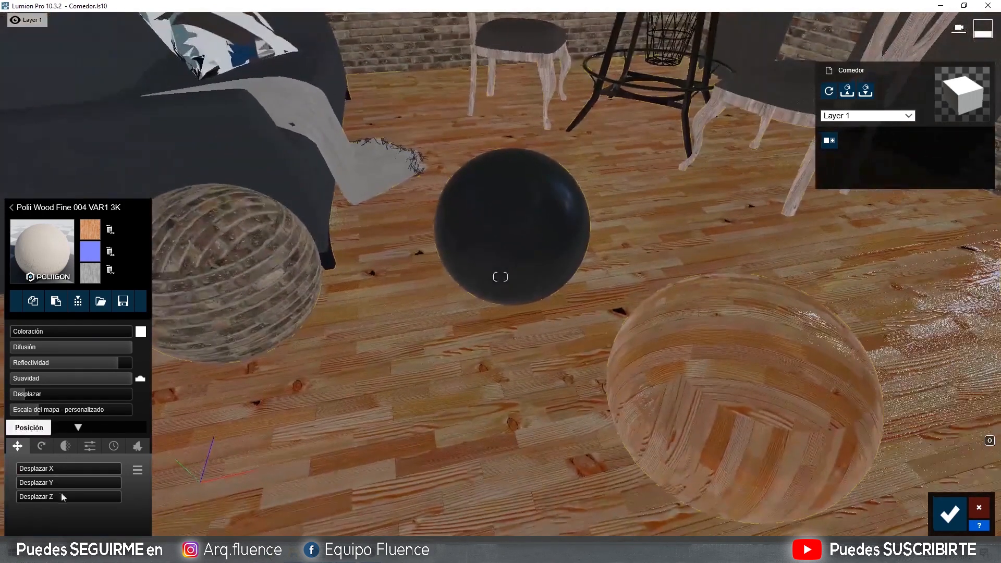
pyautogui.click(23, 469)
pyautogui.moveTo(24, 471)
pyautogui.mouseDown()
pyautogui.moveTo(146, 479)
pyautogui.moveTo(52, 466)
pyautogui.moveTo(32, 468)
pyautogui.moveTo(29, 480)
pyautogui.mouseUp()
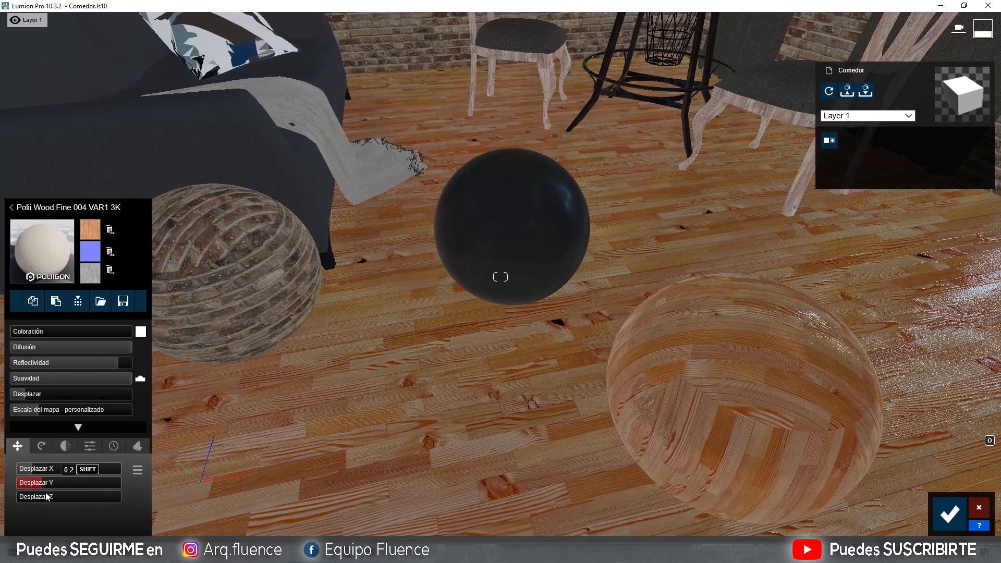
# Select the brick wall and shift its texture along Y and Z, leaving Y near mid-range and Z near zero.
pyautogui.moveTo(242, 417); pyautogui.dragTo(471, 271, button='right')
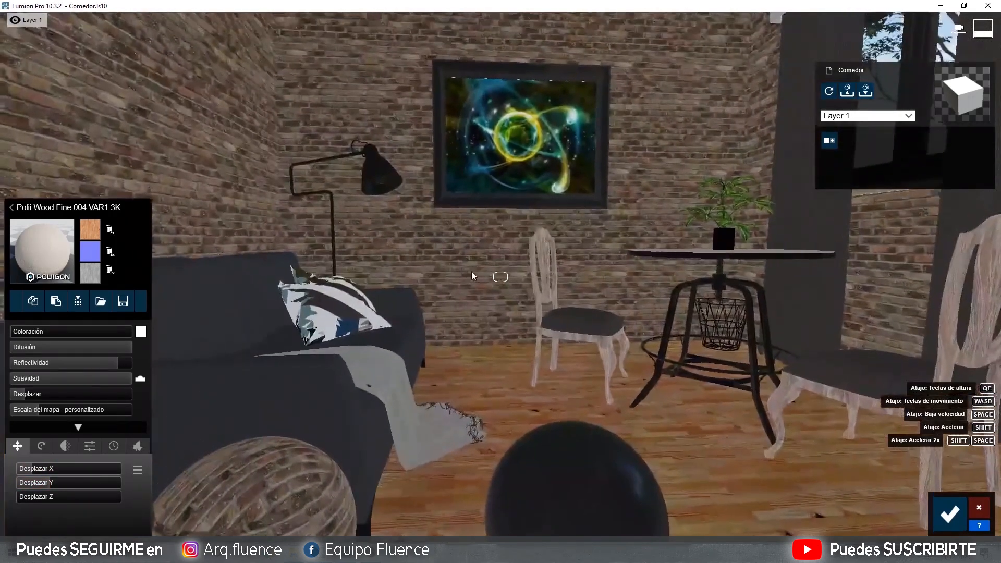
pyautogui.click(472, 271)
pyautogui.moveTo(38, 482); pyautogui.dragTo(53, 503)
pyautogui.moveTo(87, 504); pyautogui.dragTo(171, 509)
pyautogui.moveTo(85, 503); pyautogui.dragTo(21, 501)
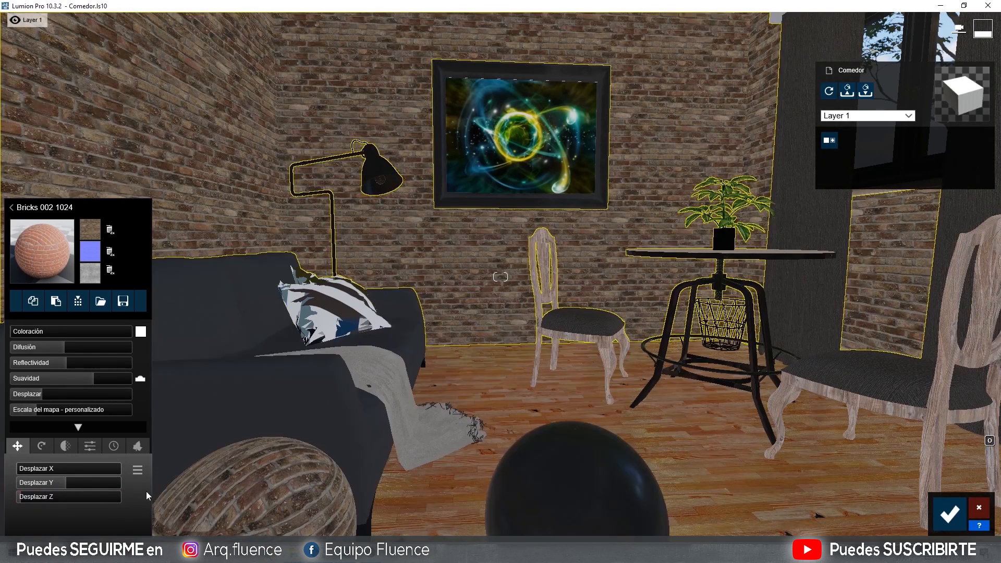
# Select the wooden floor and rotate its texture freely to about 140°.
pyautogui.click(42, 446)
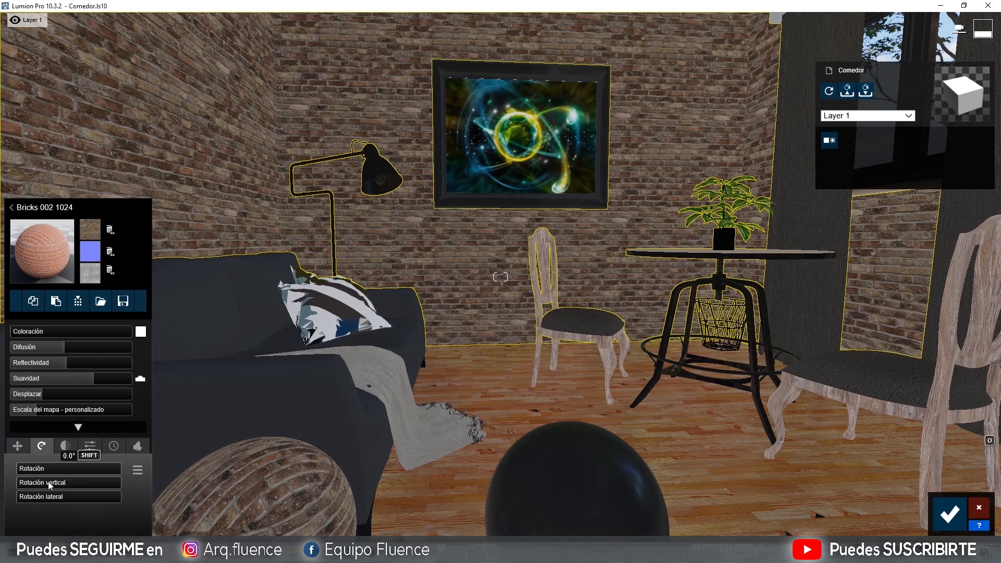
pyautogui.moveTo(659, 492); pyautogui.dragTo(610, 417, button='right')
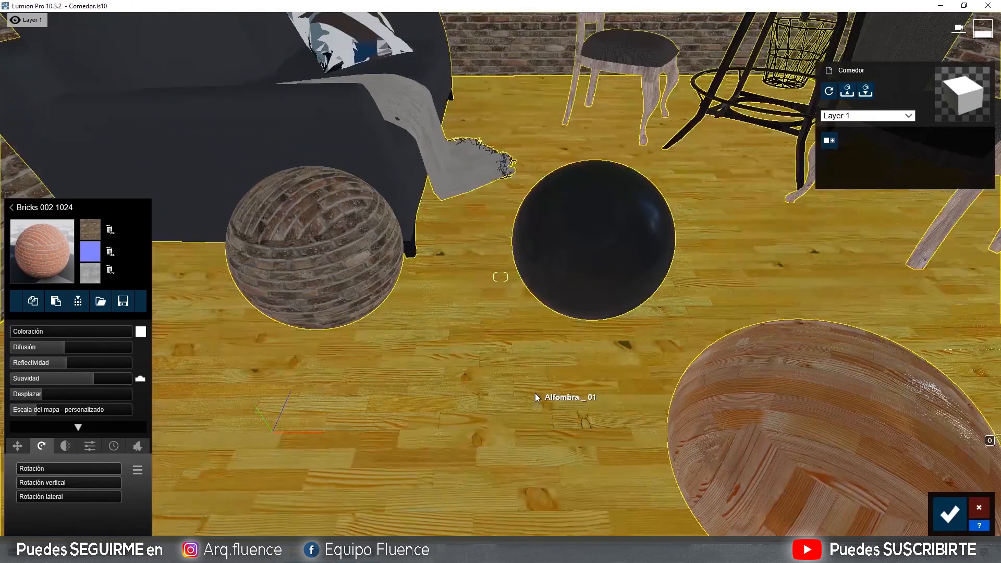
pyautogui.click(535, 393)
pyautogui.moveTo(32, 470); pyautogui.dragTo(65, 483)
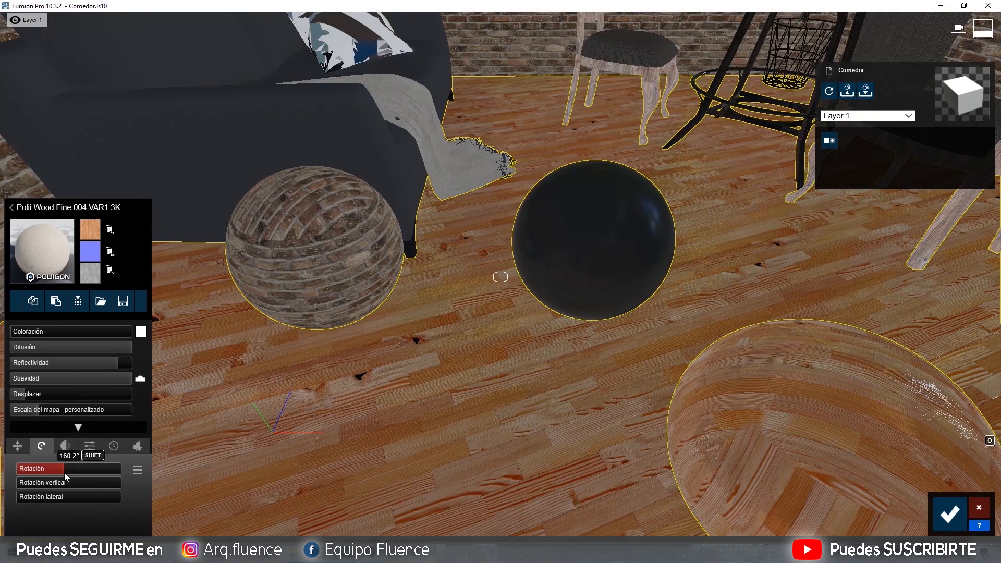
pyautogui.moveTo(64, 473); pyautogui.dragTo(57, 470)
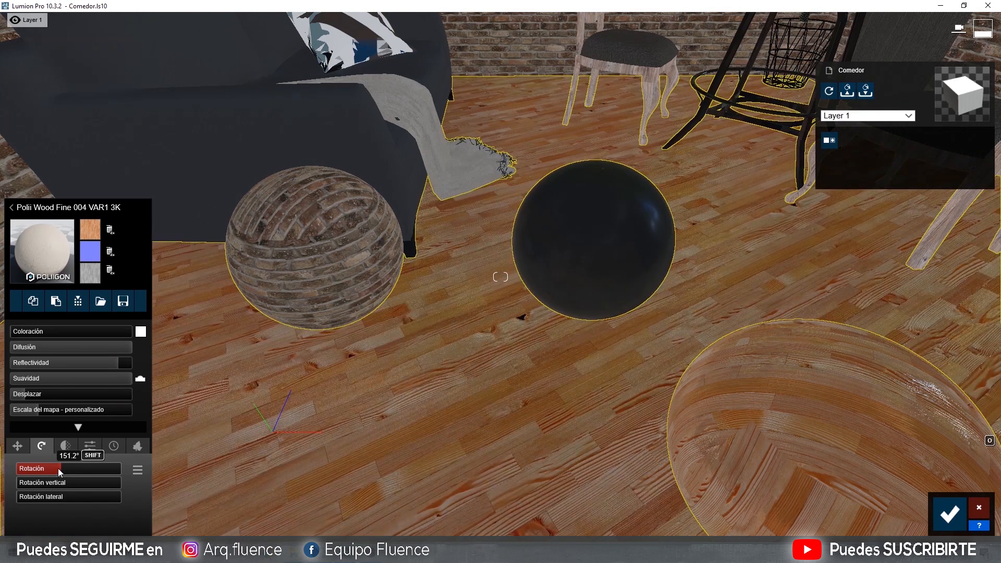
# Set the wooden floor's texture rotation to exactly 95°.
pyautogui.click(58, 469)
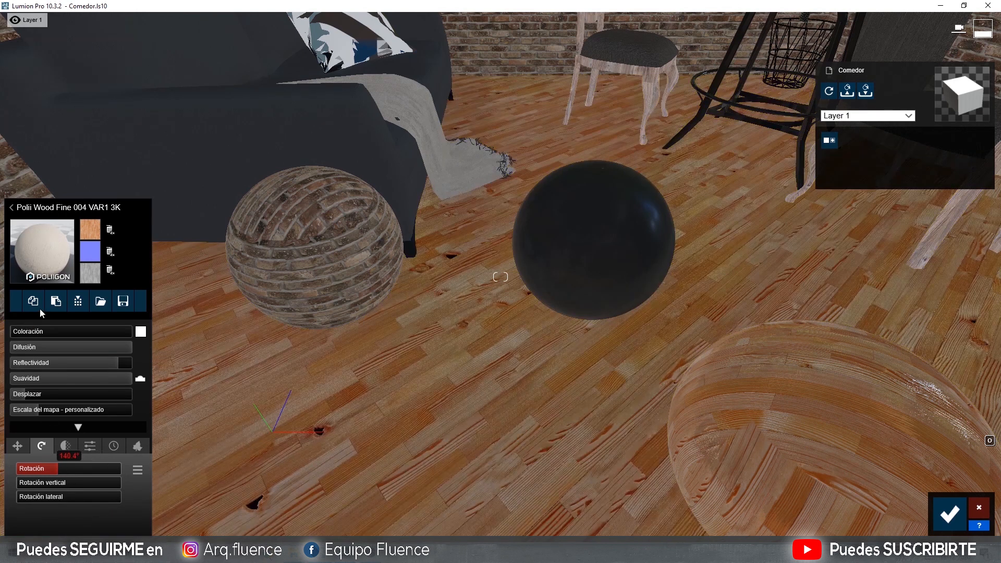
pyautogui.click(73, 458)
pyautogui.press('BackSpace')
pyautogui.press('BackSpace')
pyautogui.press('BackSpace')
pyautogui.press('BackSpace')
pyautogui.press('BackSpace')
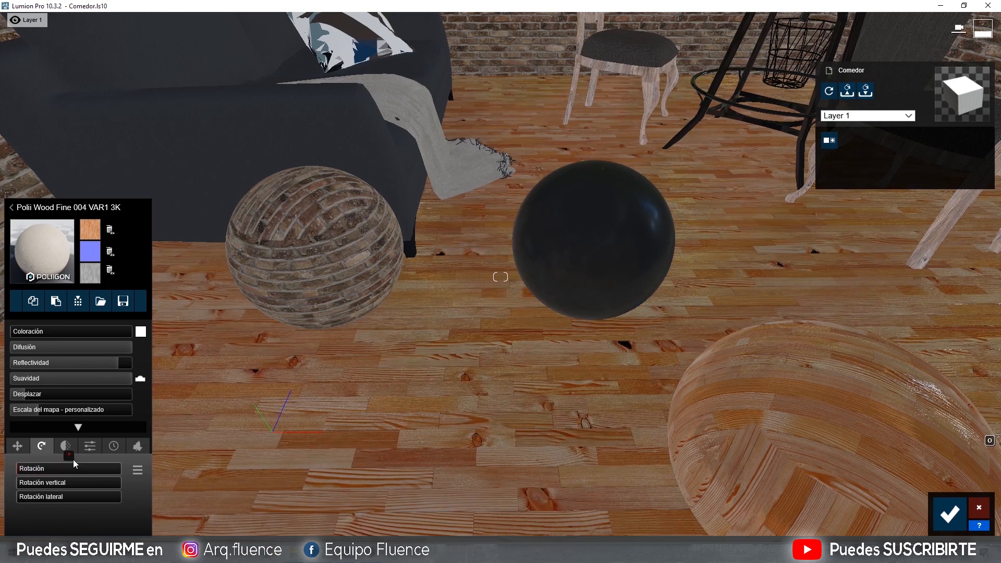
pyautogui.write('95')
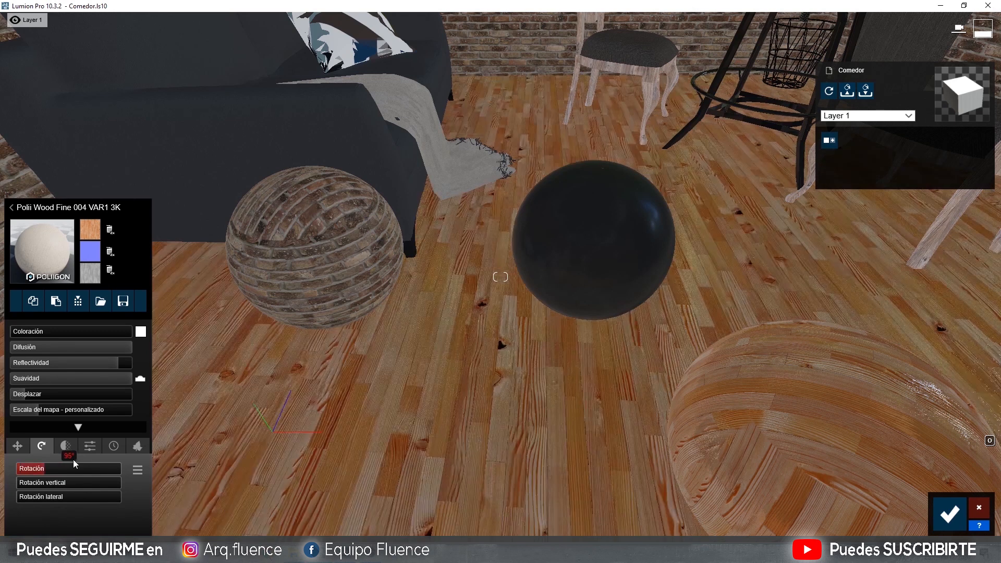
pyautogui.press('Return')
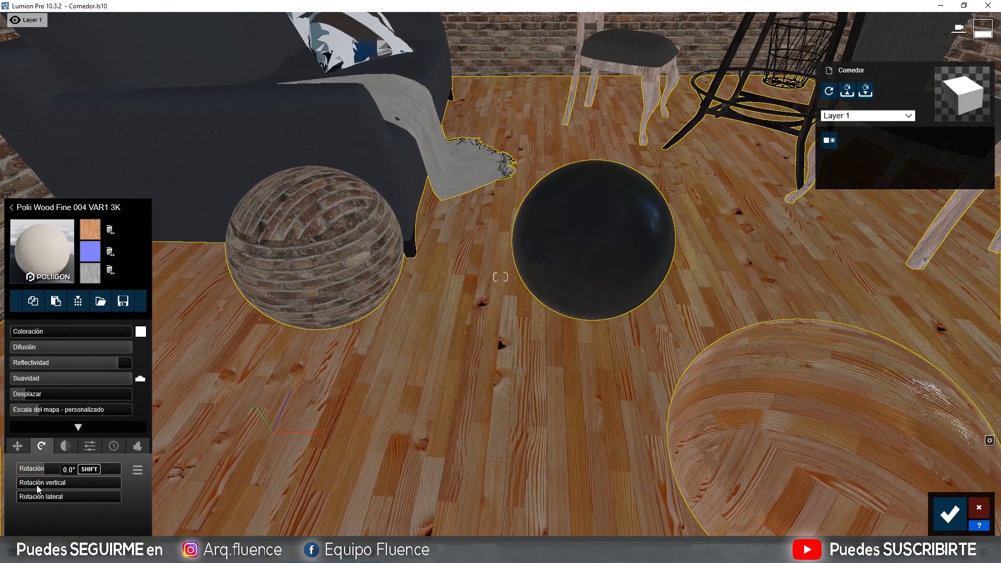
# Raise the wooden floor's displacement to 0.4, lower it to a small amount, and vary its vertical rotation.
pyautogui.click(66, 394)
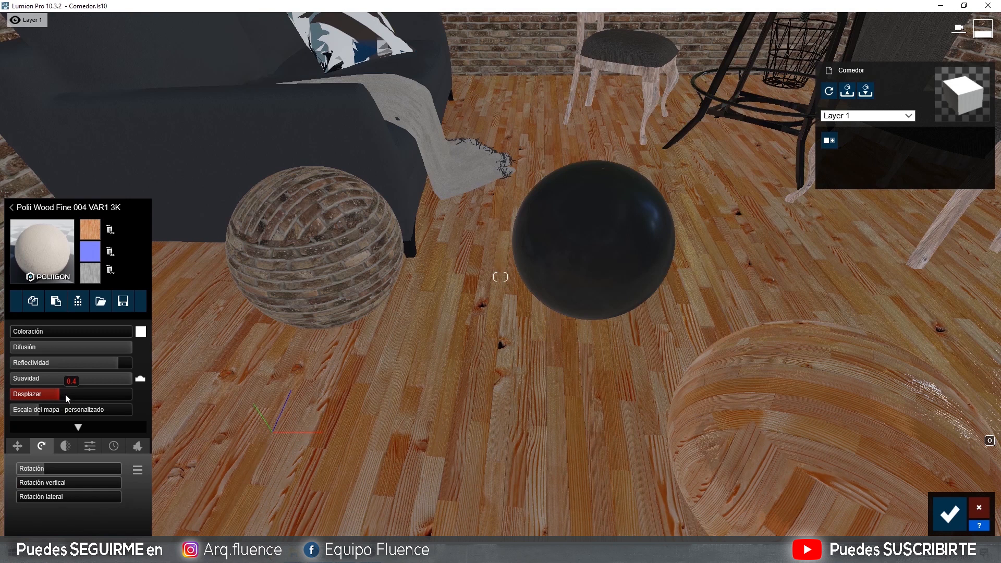
pyautogui.moveTo(65, 394); pyautogui.dragTo(29, 394)
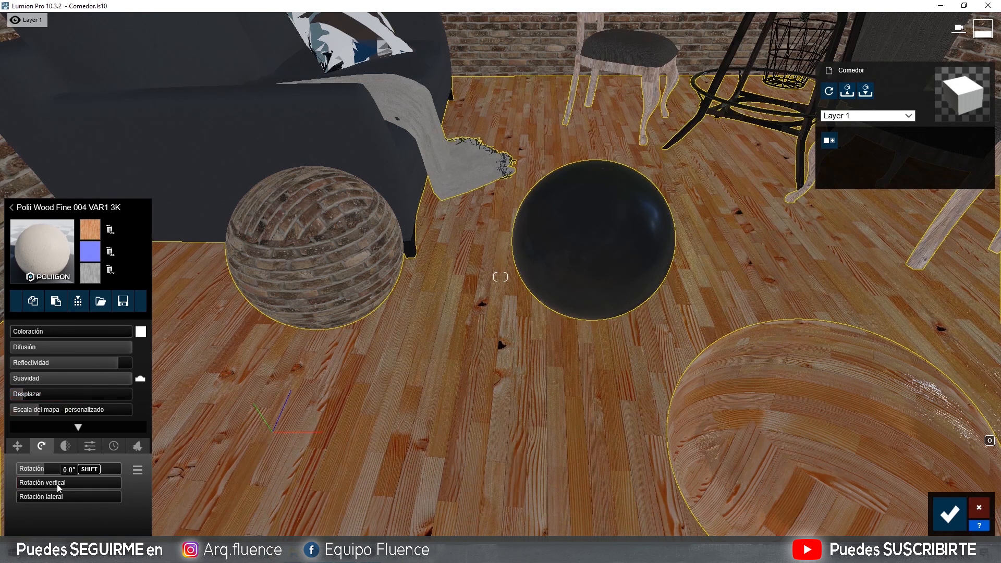
pyautogui.moveTo(42, 485); pyautogui.dragTo(54, 488)
# Select the brick wall's material again with its rotation settings shown.
pyautogui.moveTo(386, 443); pyautogui.dragTo(353, 342, button='right')
pyautogui.click(382, 338)
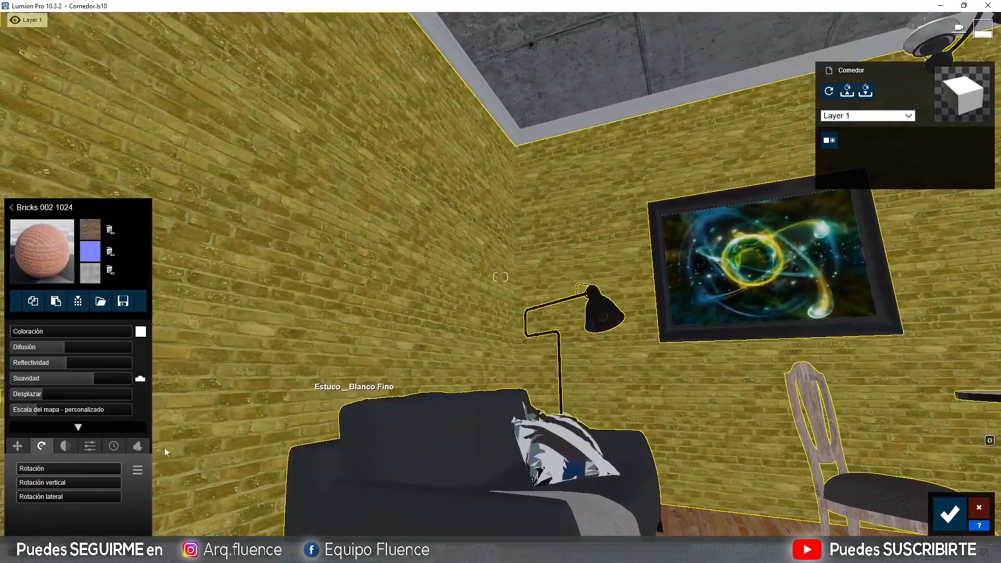